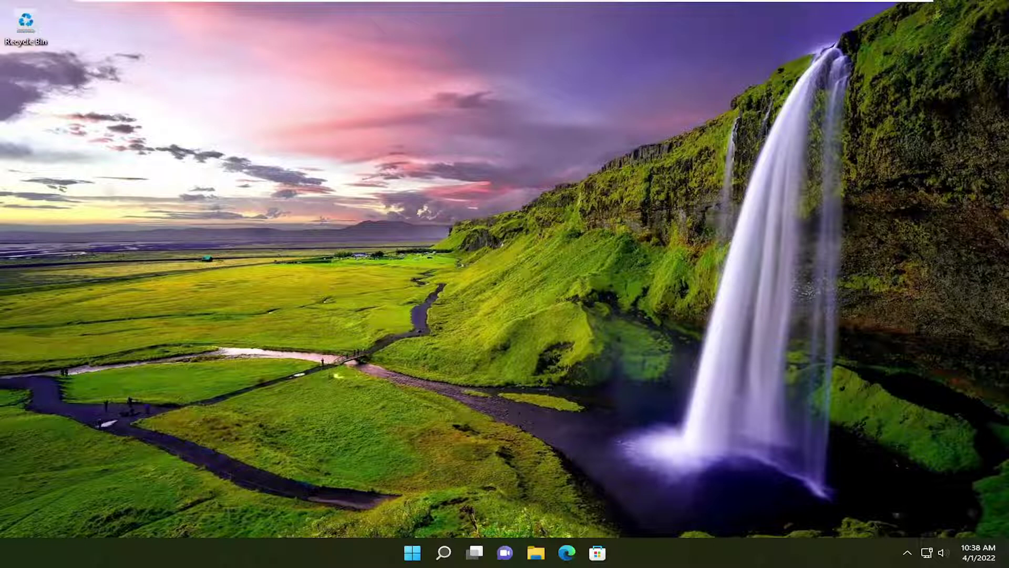
Search Windows for 'services' and launch the Services app.
left_click(437, 549)
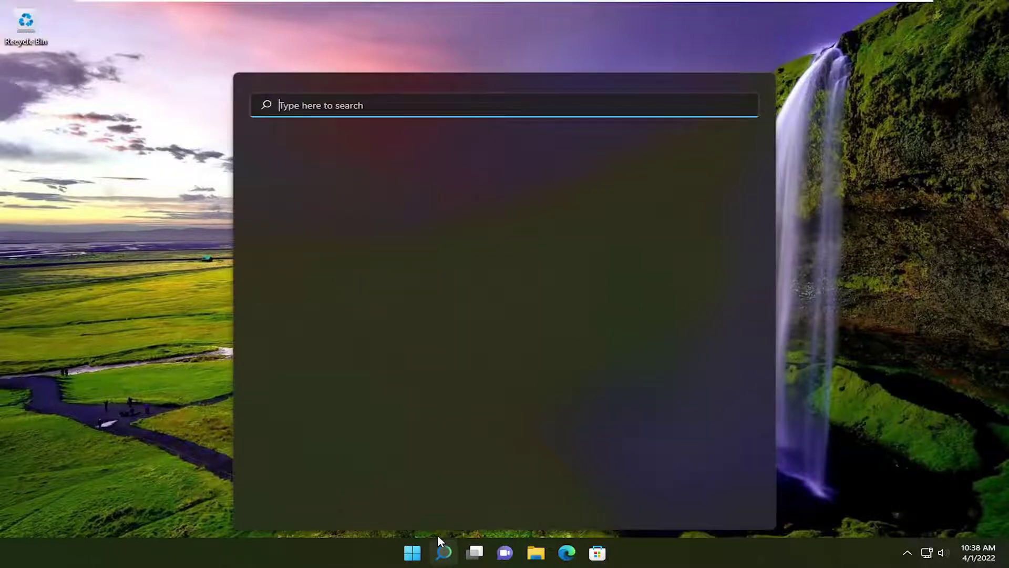
type("services")
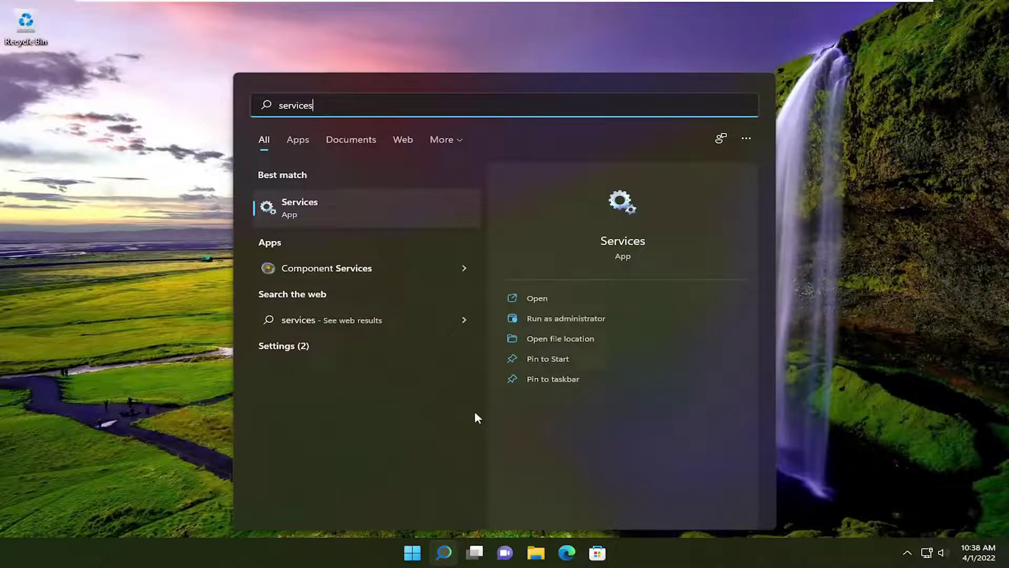
left_click(355, 211)
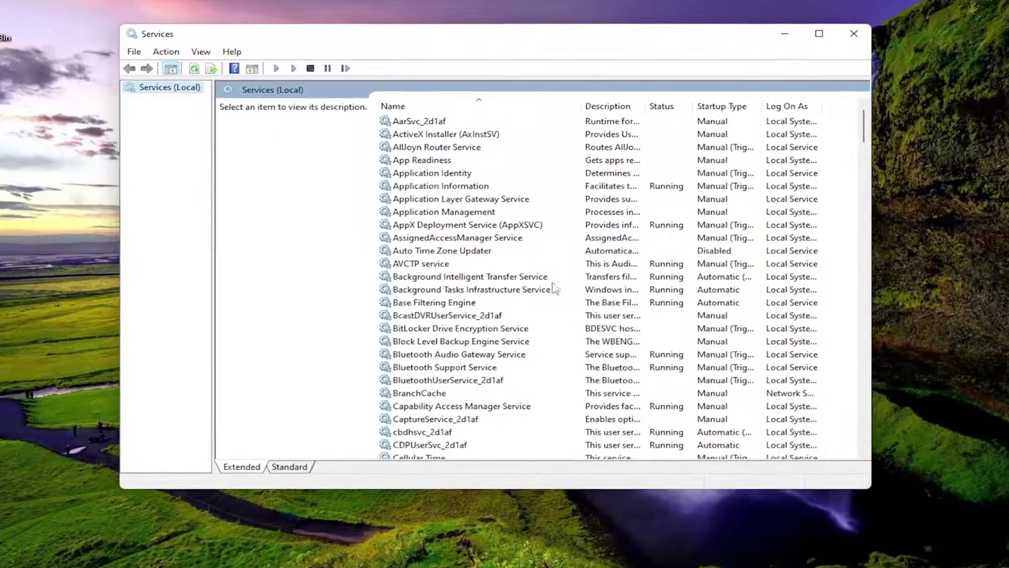
Review the Bluetooth services and set Bluetooth Audio Gateway Service startup type to Automatic.
left_click(446, 263)
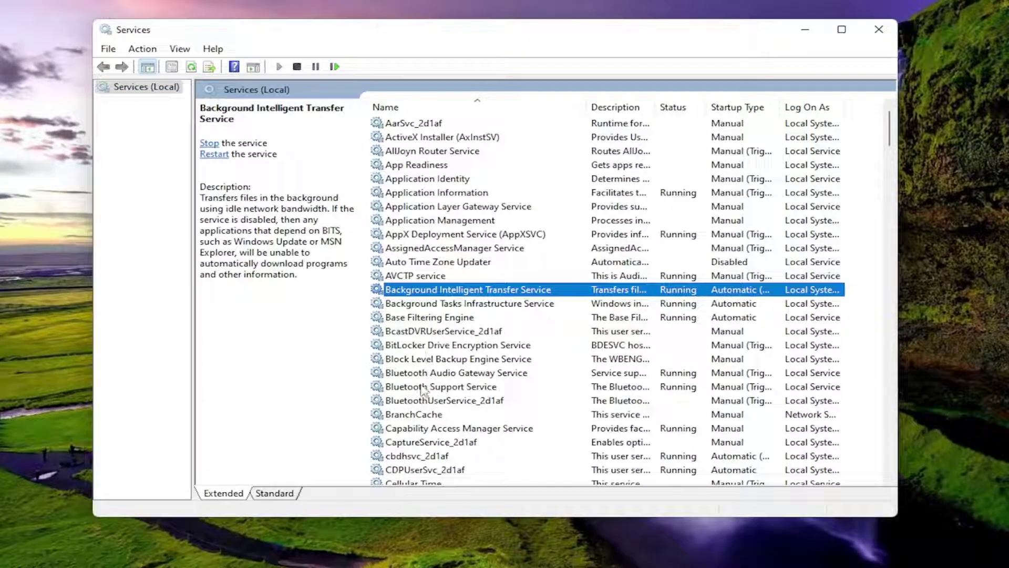
left_click(422, 387)
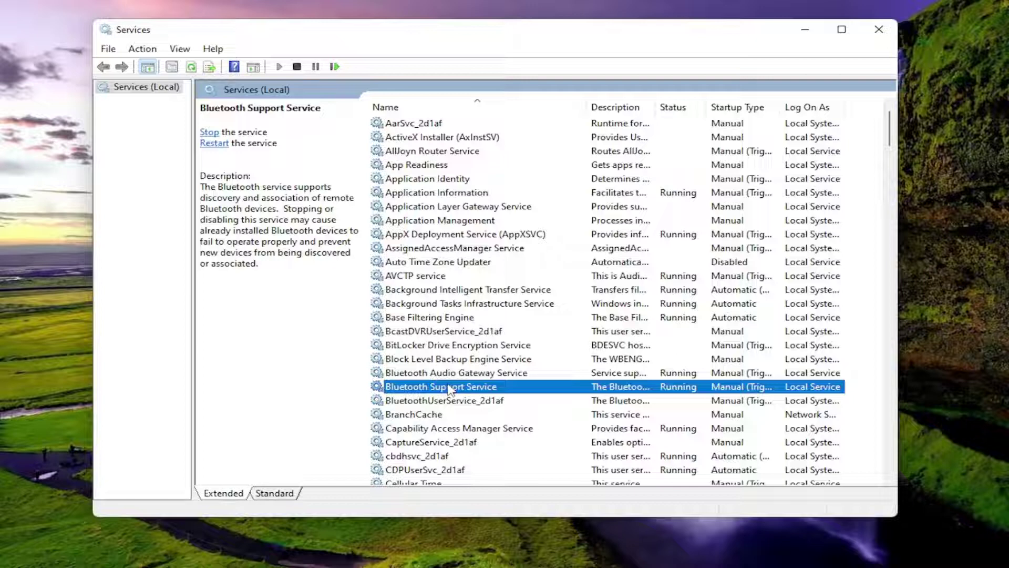
left_click(462, 378)
left_click(447, 404)
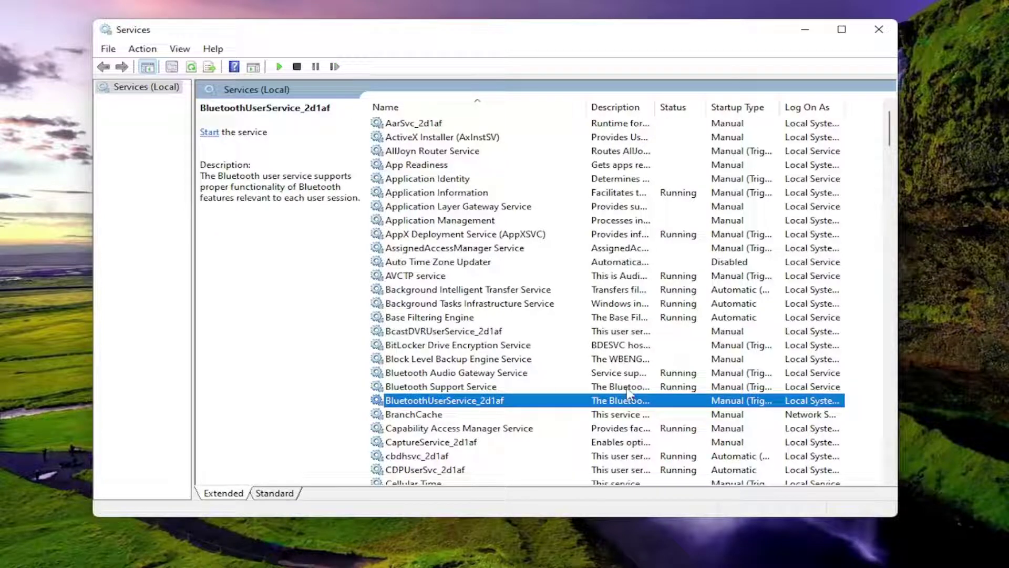
double_click(434, 375)
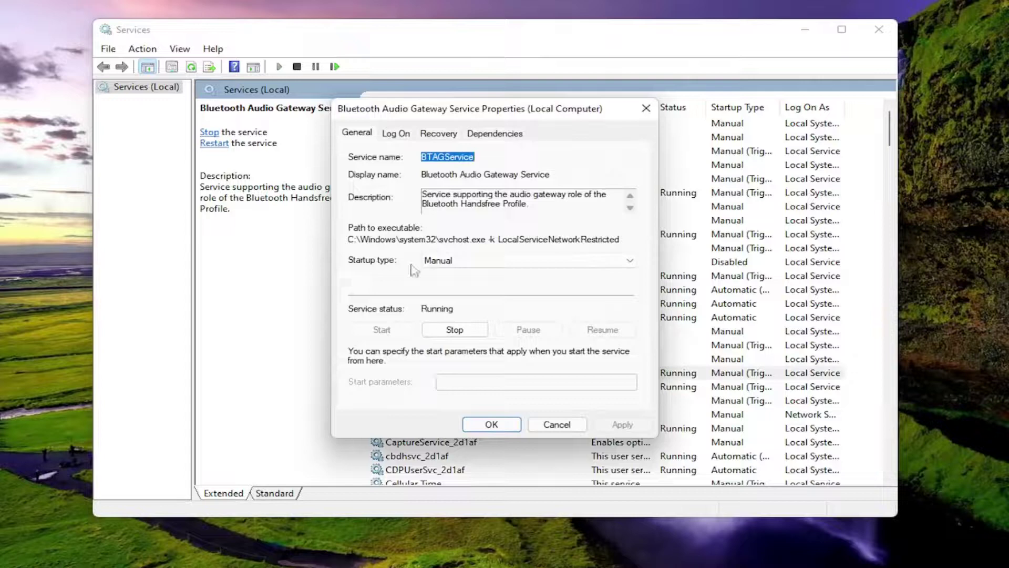
left_click(446, 263)
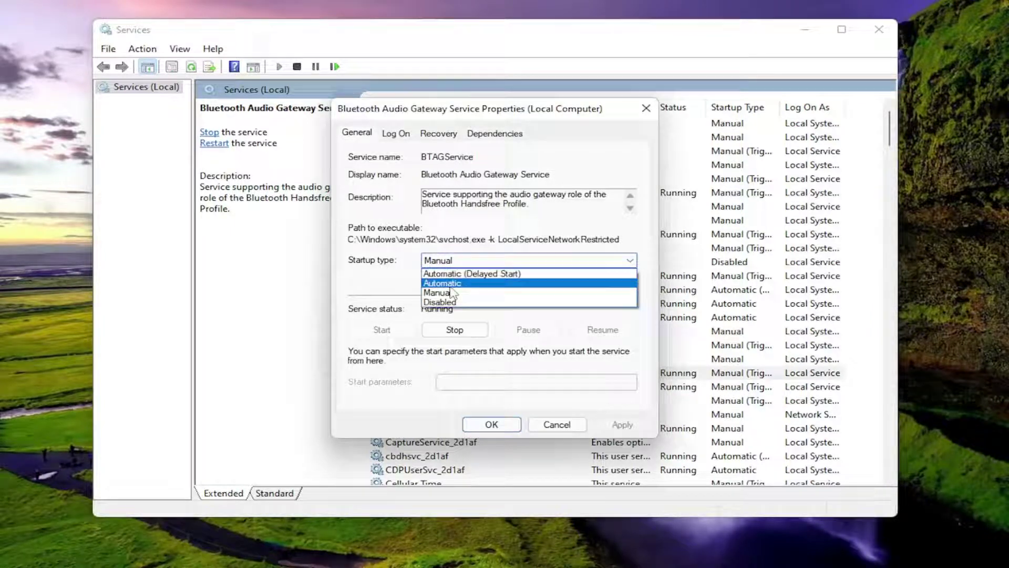
left_click(447, 280)
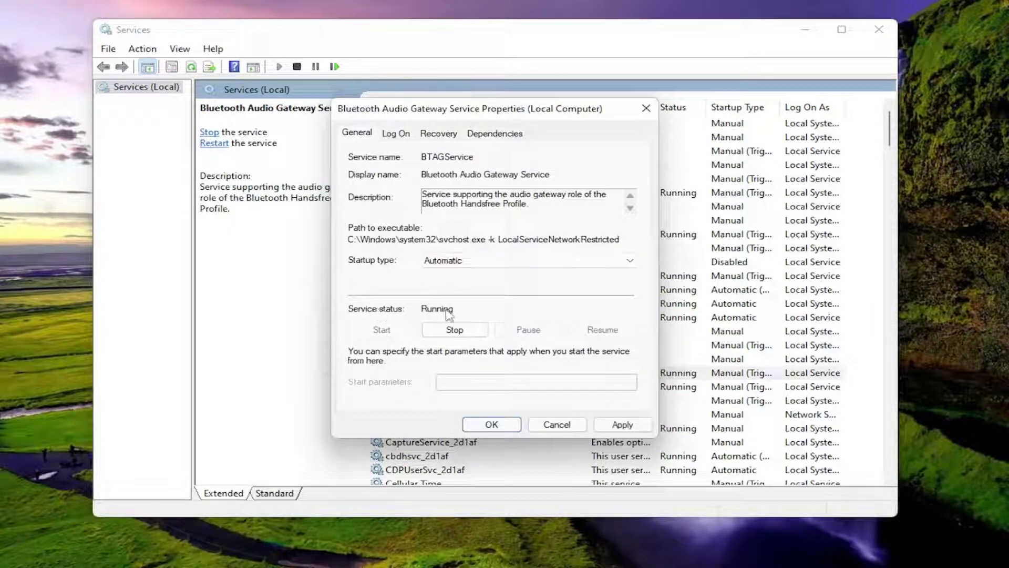
left_click(622, 424)
left_click(492, 424)
Set the Bluetooth Support Service startup type to Automatic and save it.
double_click(446, 387)
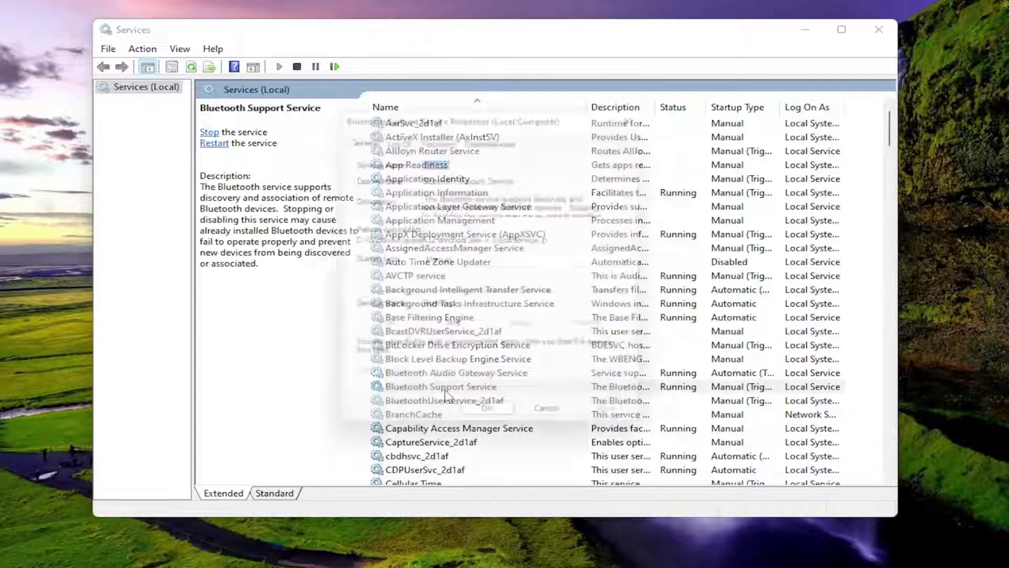
left_click(446, 260)
left_click(441, 283)
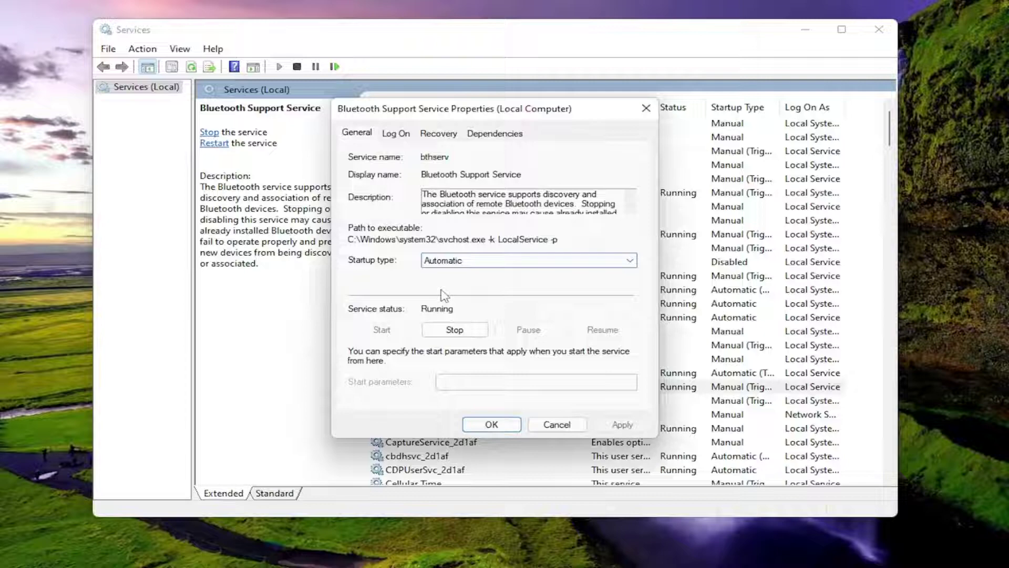
left_click(623, 424)
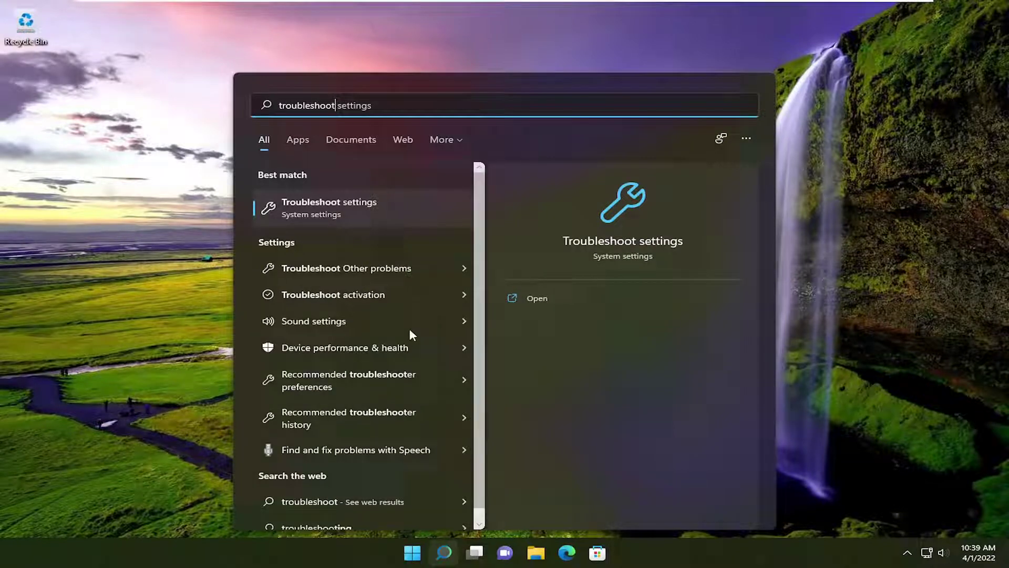
Run the Bluetooth troubleshooter from Other troubleshooters and dismiss its results.
left_click(327, 202)
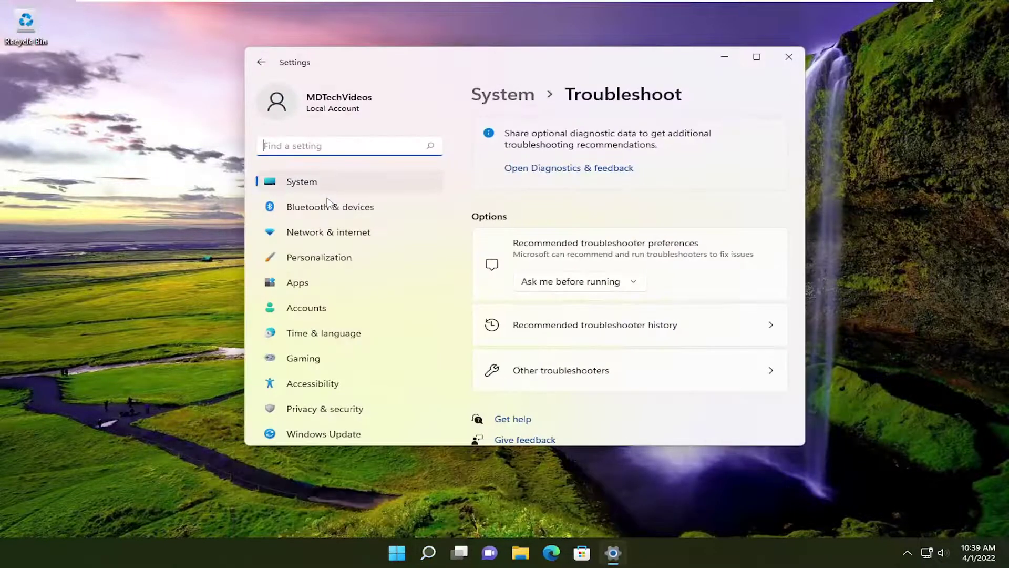
left_click(544, 352)
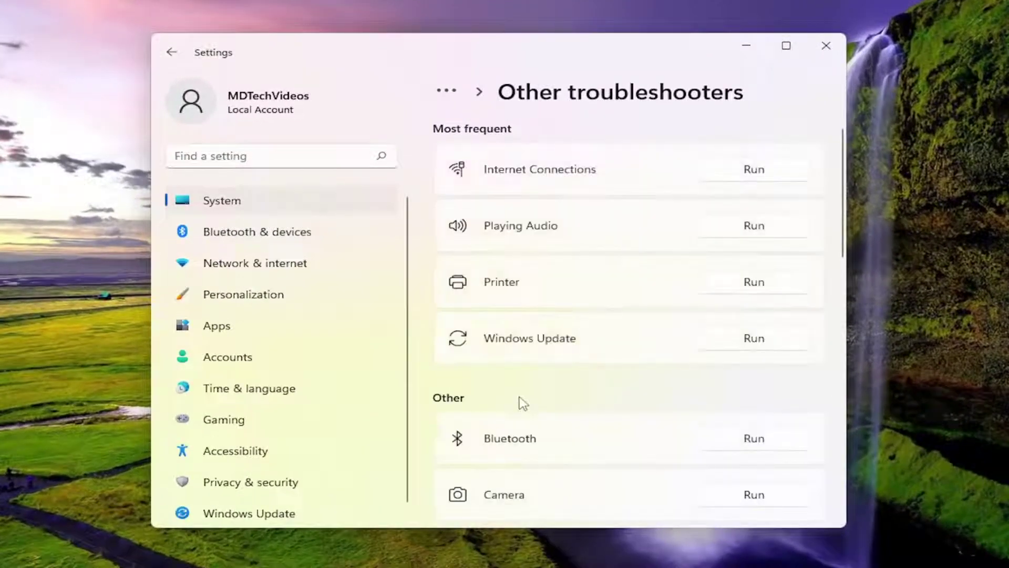
scroll(473, 346, "down", 1)
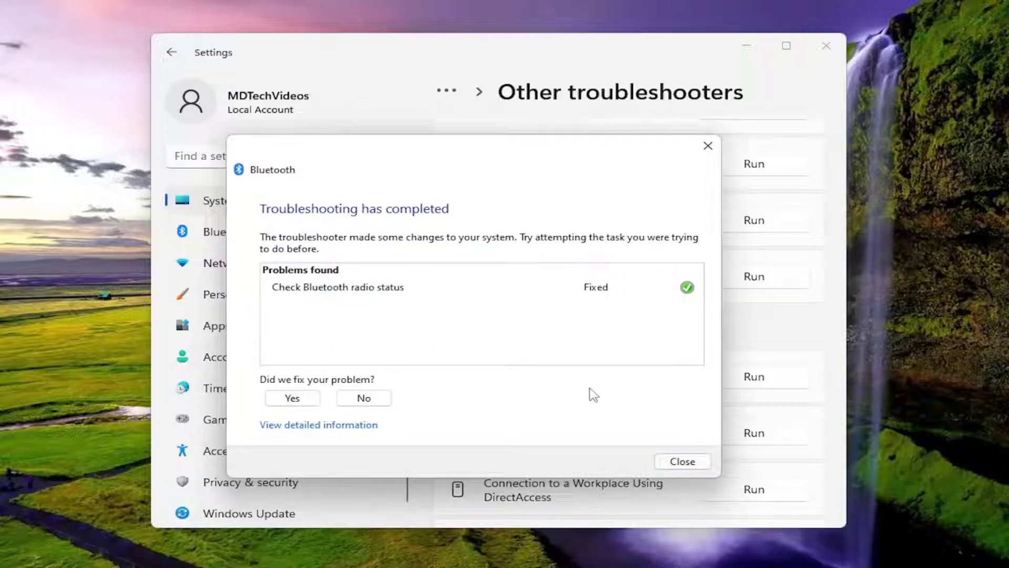
left_click(664, 462)
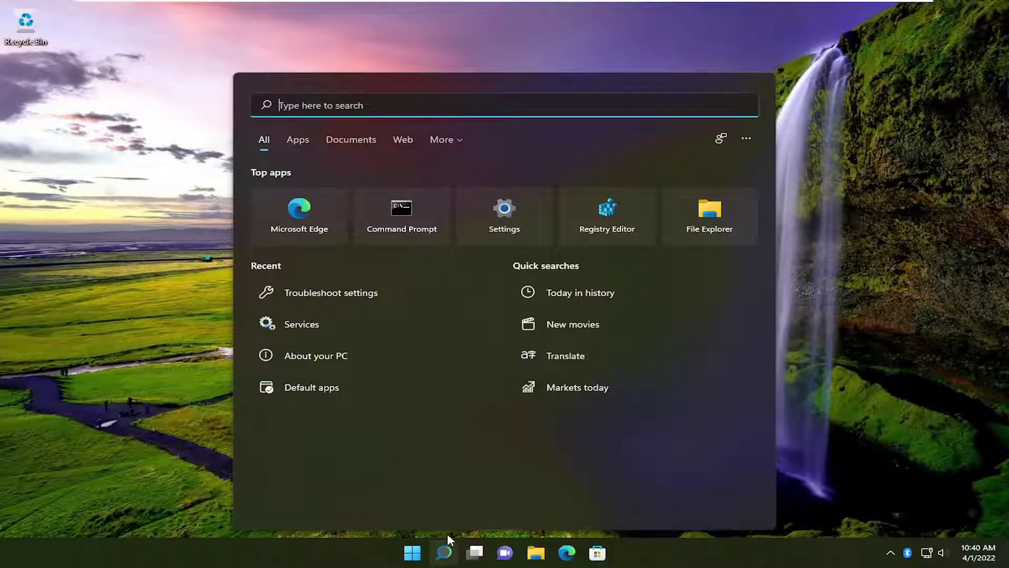
Search Windows for 'device manager'.
type("devic")
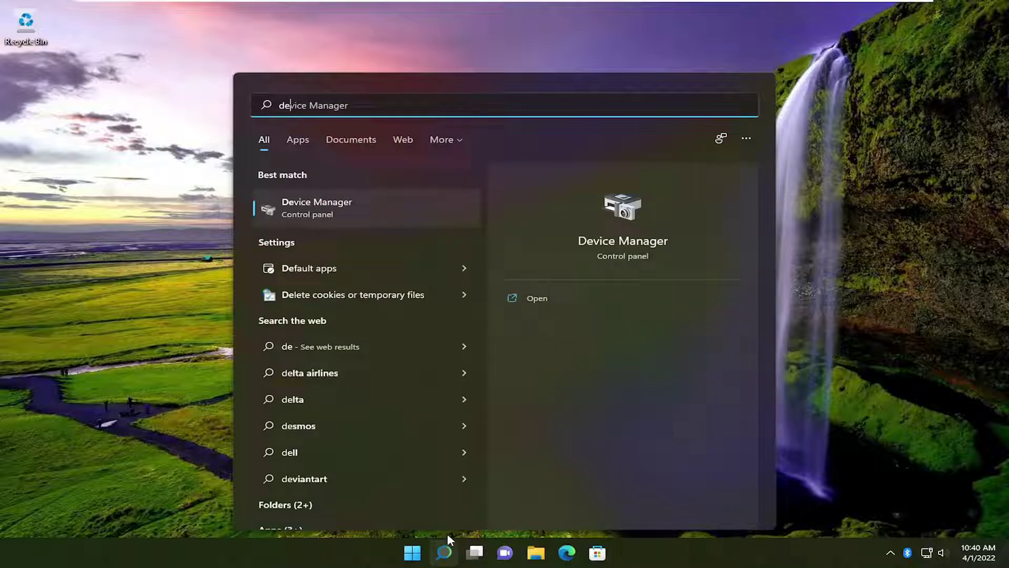
type("e manager")
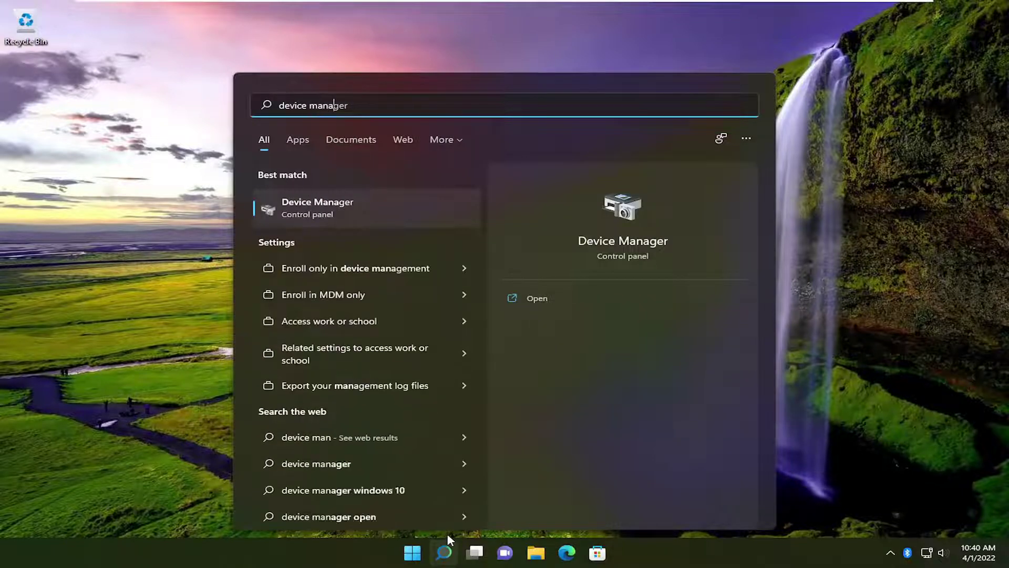
Open Device Manager and reinstall the Bluetooth Device (RFCOMM Protocol TDI) driver from the compatible list.
left_click(335, 207)
left_click_drag(374, 44, 585, 86)
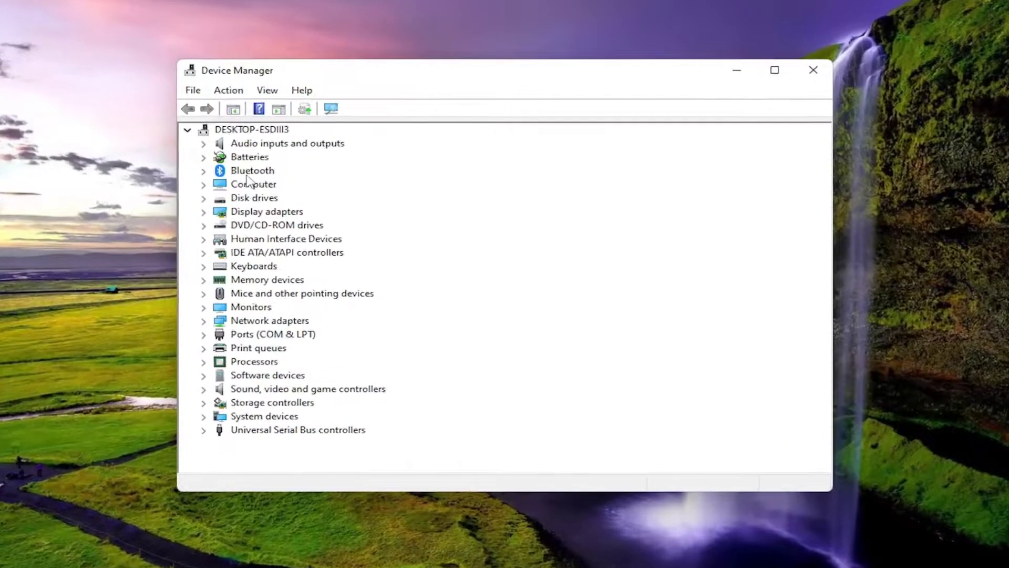
double_click(250, 171)
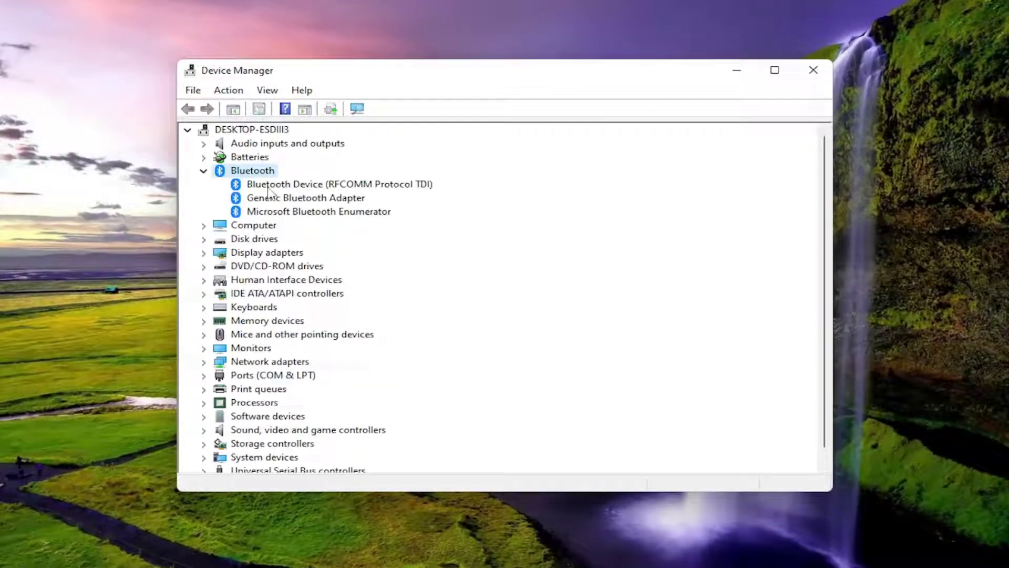
right_click(285, 187)
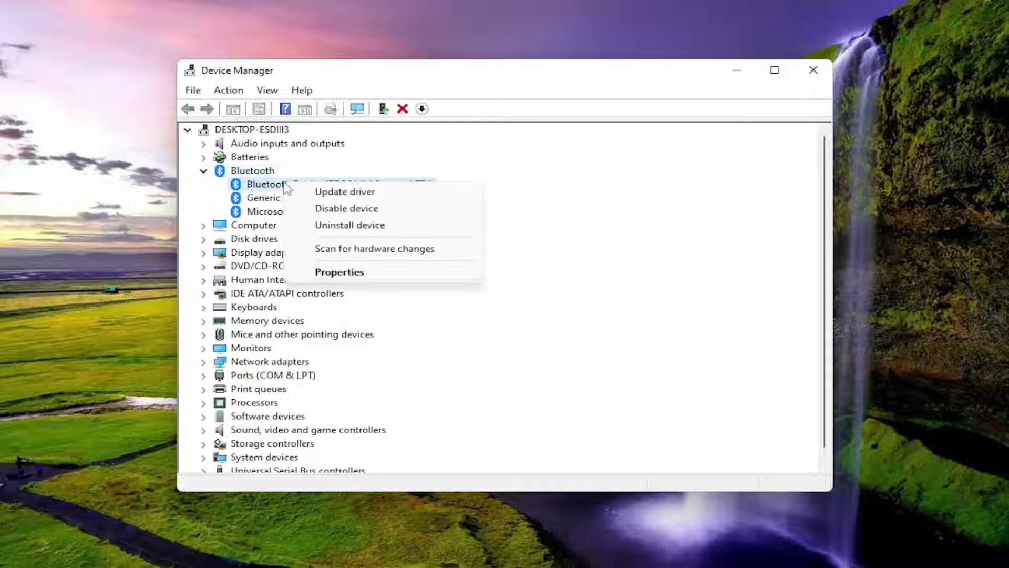
left_click(334, 191)
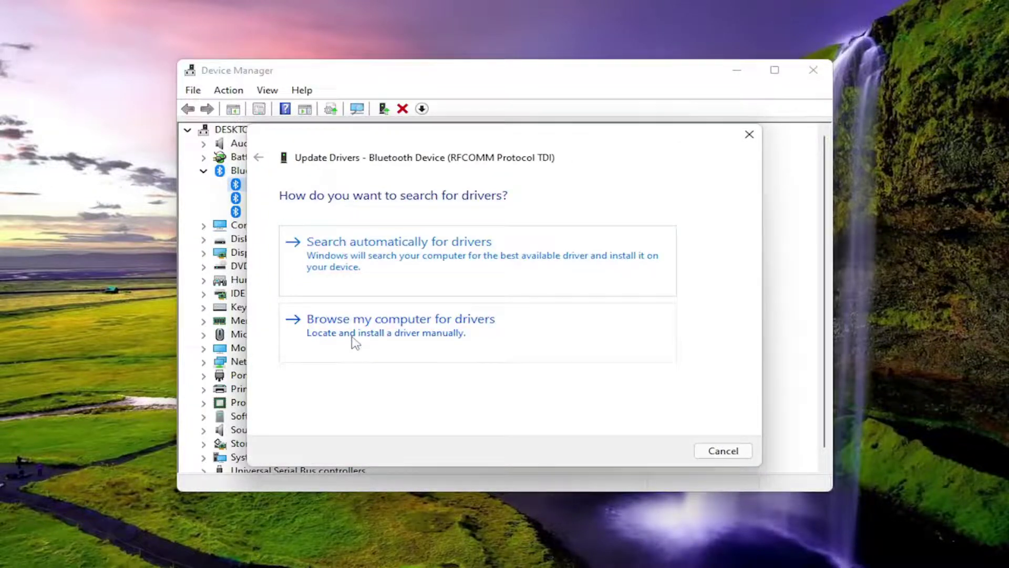
left_click(358, 332)
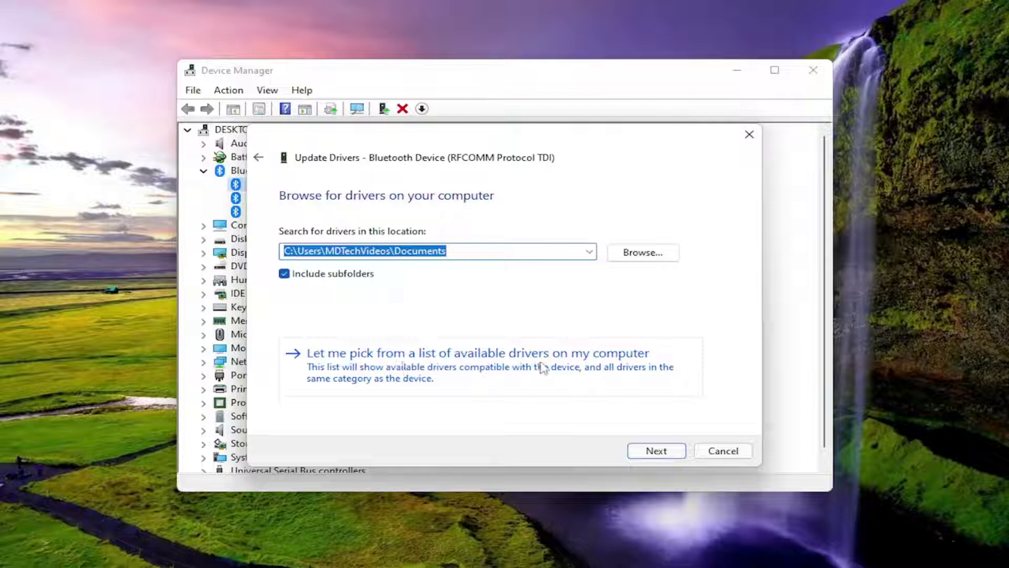
left_click(580, 366)
left_click(353, 322)
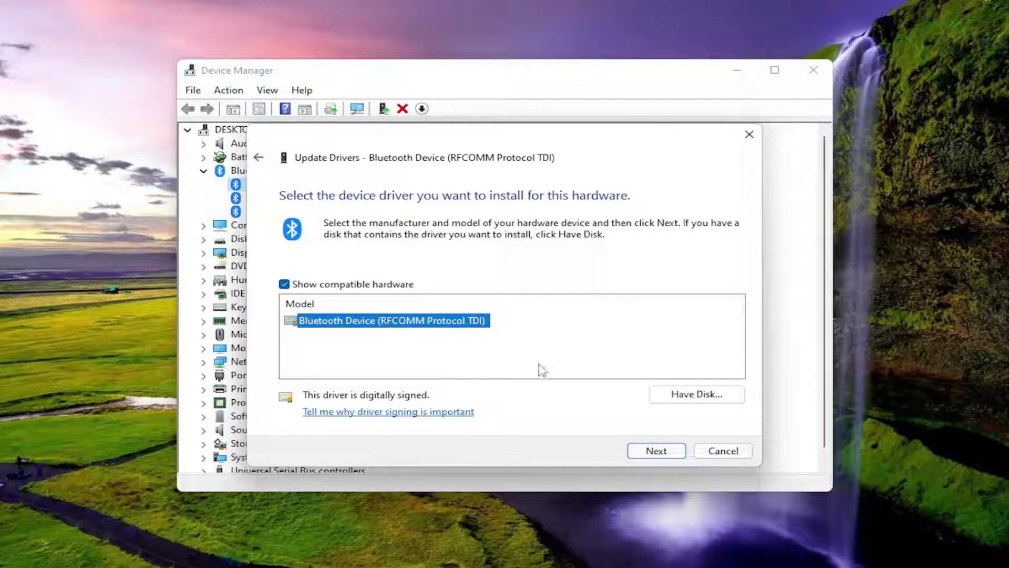
left_click(656, 450)
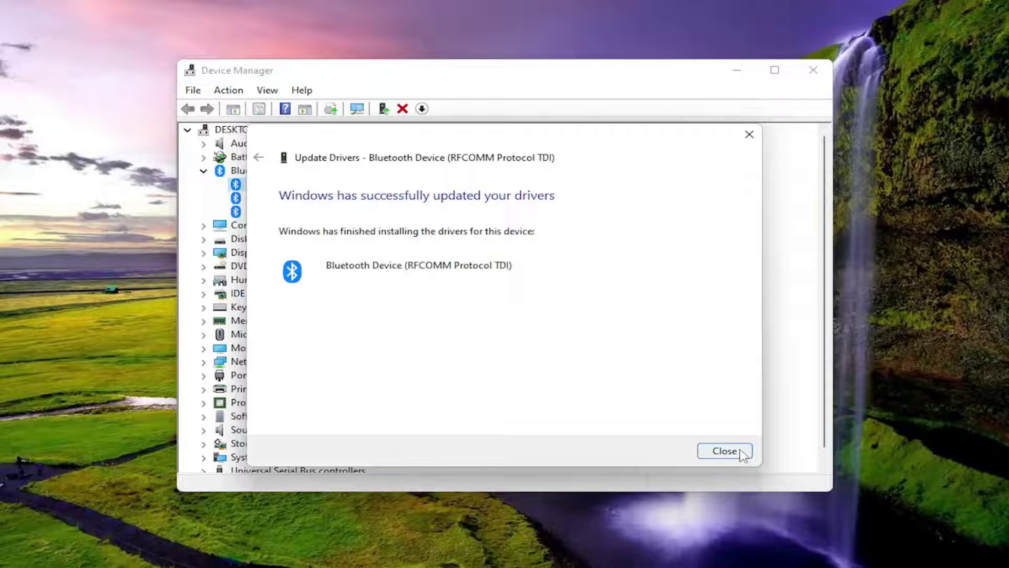
left_click(740, 451)
Check the Generic Bluetooth Adapter's properties, then reinstall its driver from the compatible list.
double_click(265, 200)
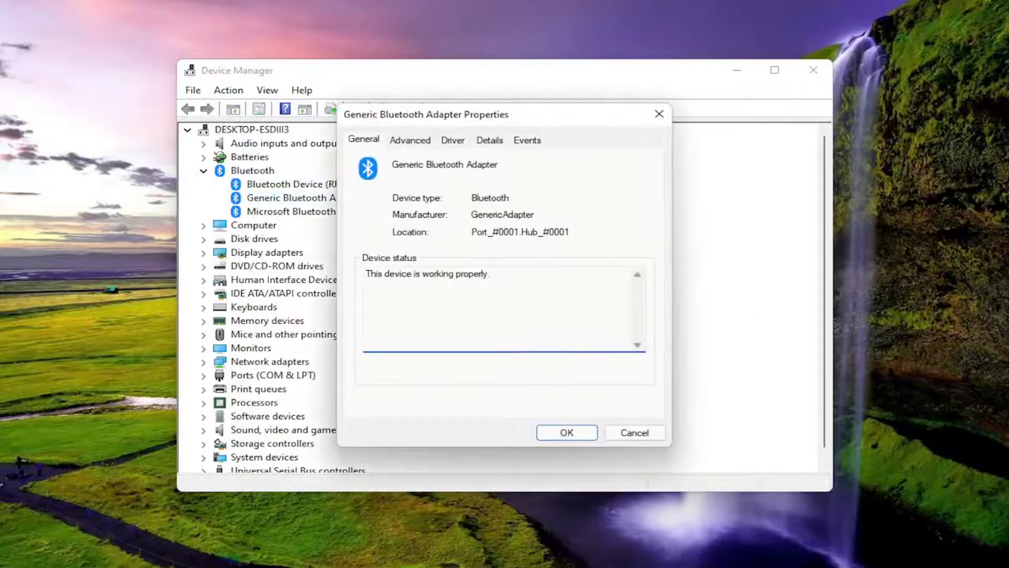
left_click(409, 139)
left_click(451, 140)
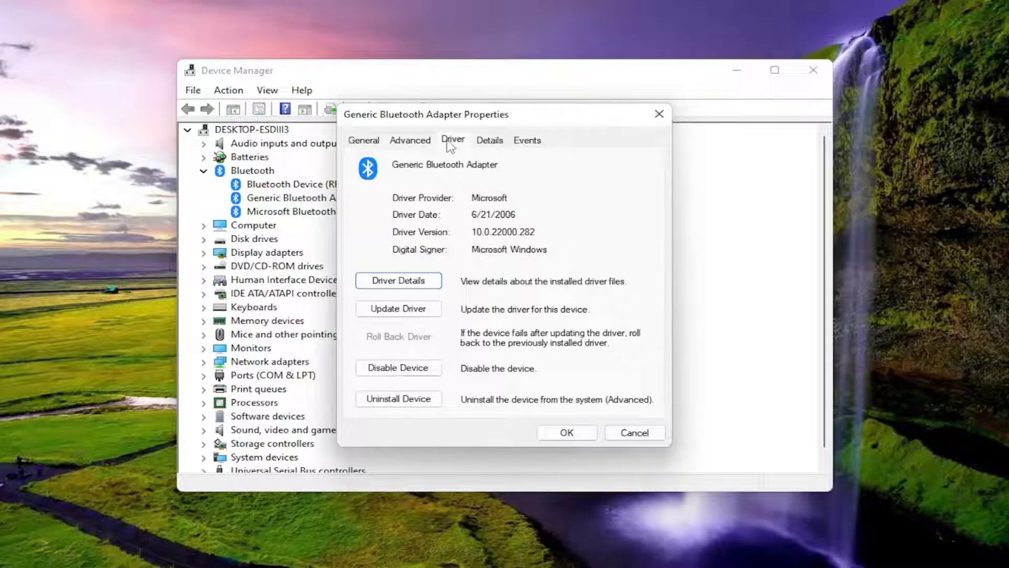
left_click(659, 114)
right_click(302, 200)
left_click(357, 211)
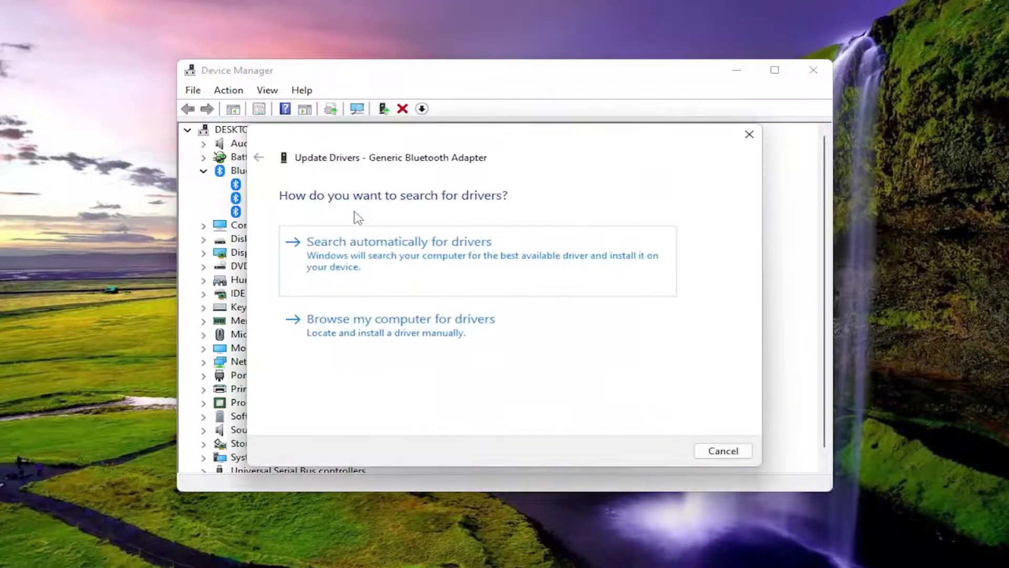
left_click(410, 344)
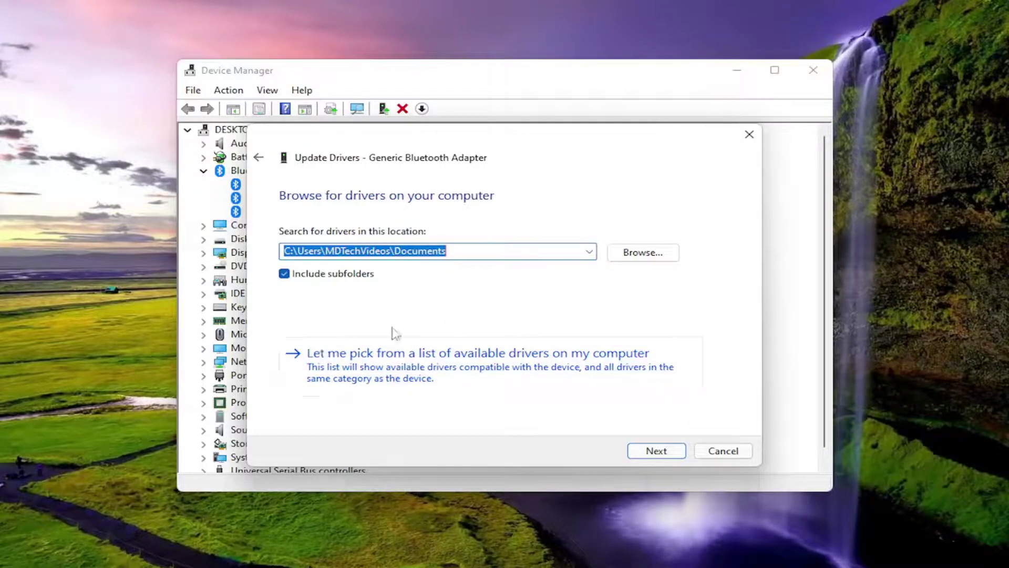
left_click(398, 371)
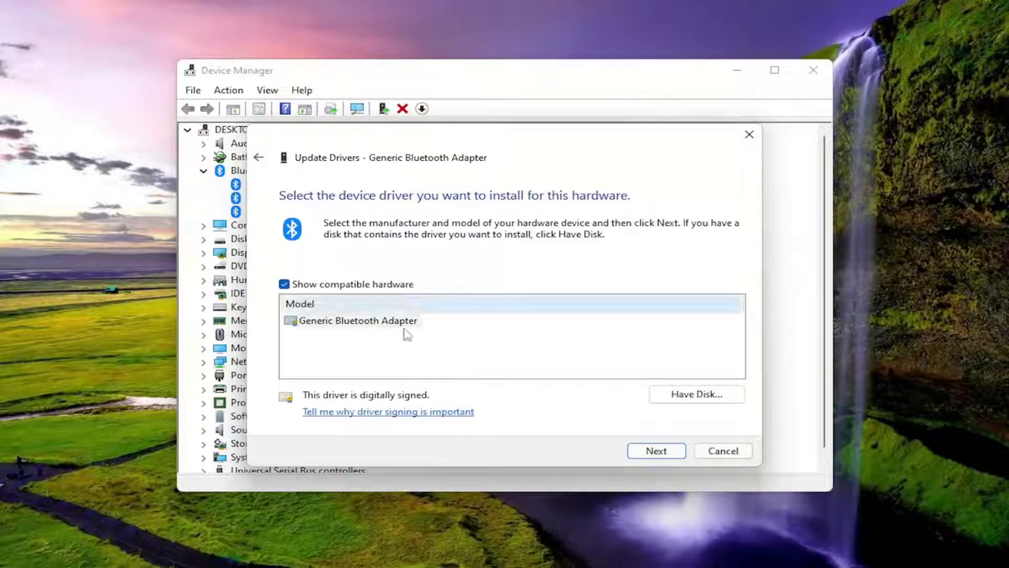
left_click(663, 450)
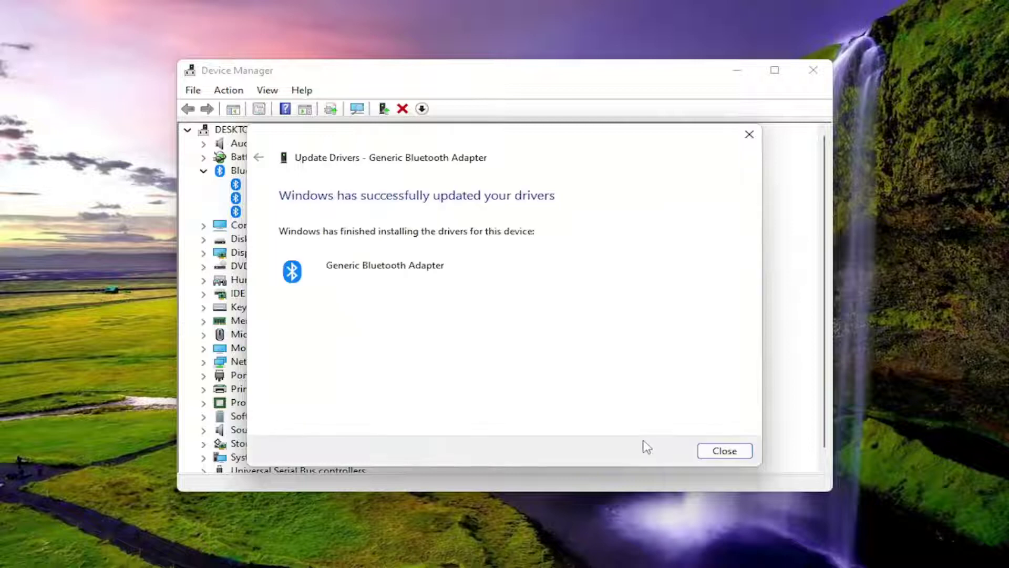
Reinstall the Microsoft Bluetooth Enumerator driver from the compatible drivers list.
left_click(749, 134)
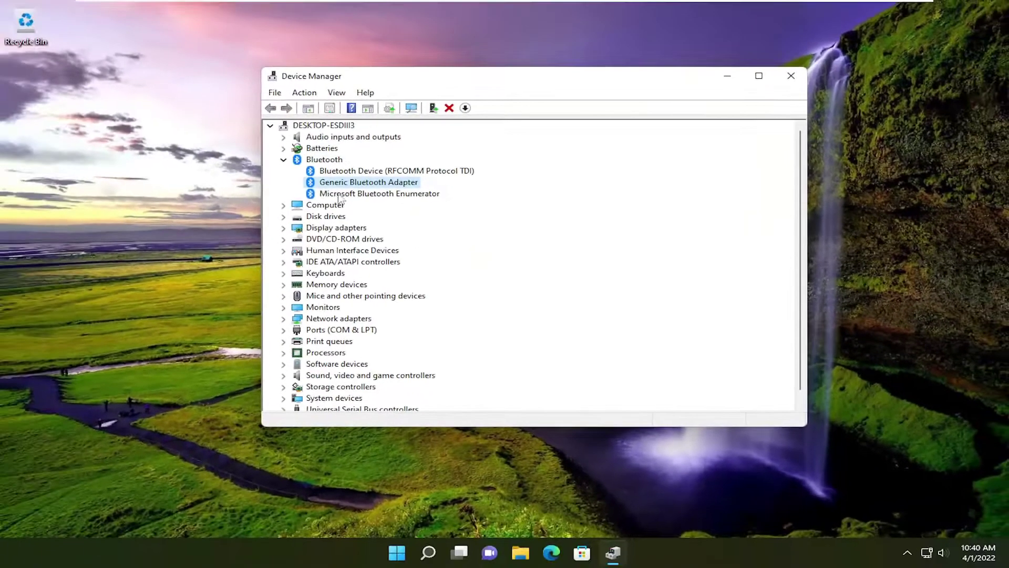
left_click(343, 194)
double_click(343, 194)
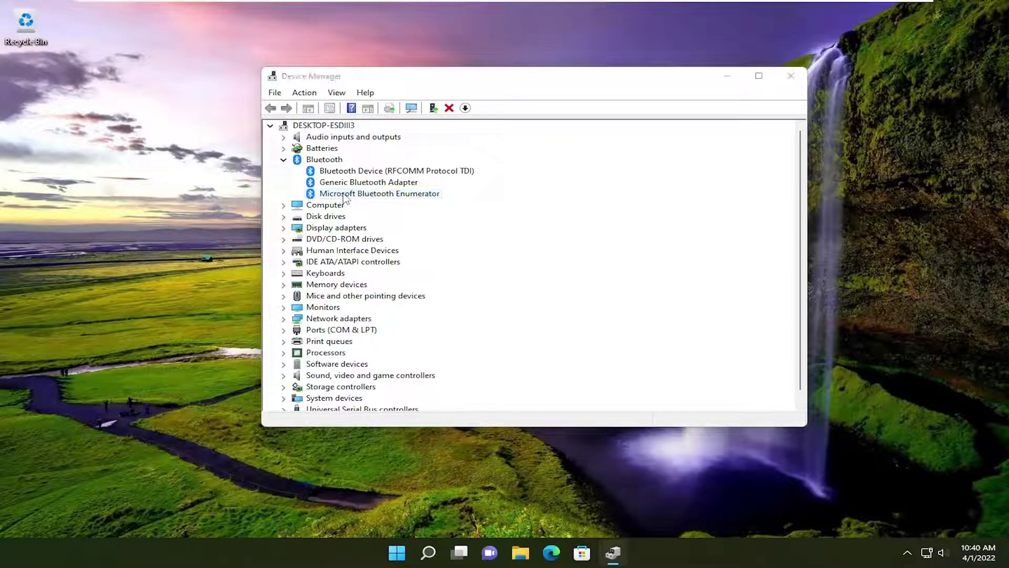
left_click(662, 113)
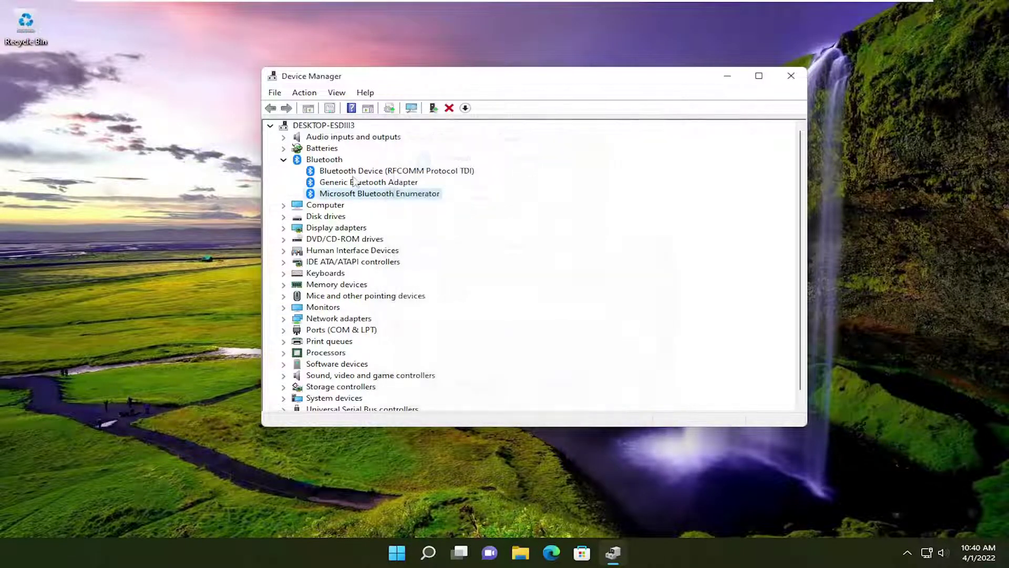
right_click(351, 197)
left_click(403, 206)
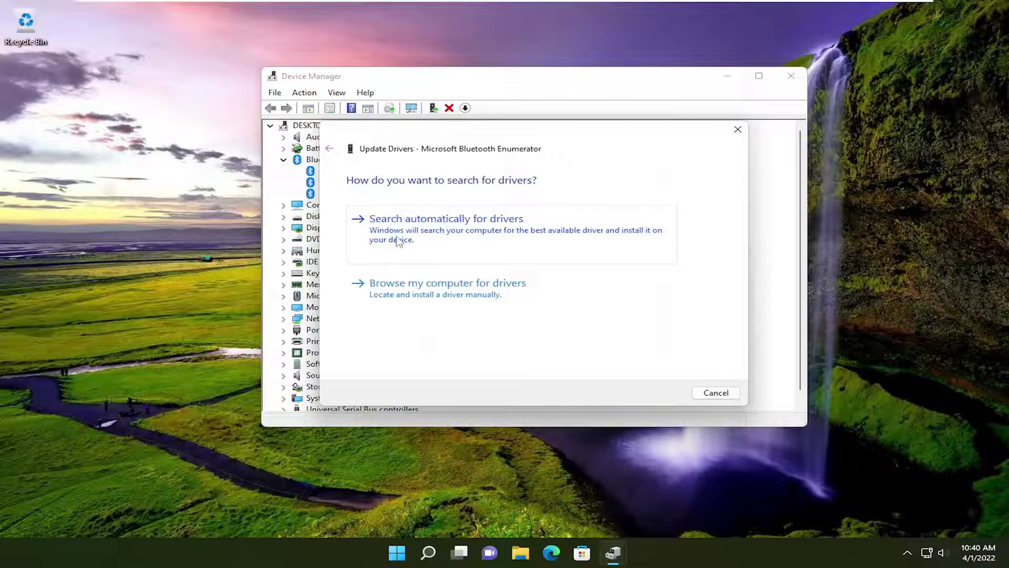
left_click(457, 297)
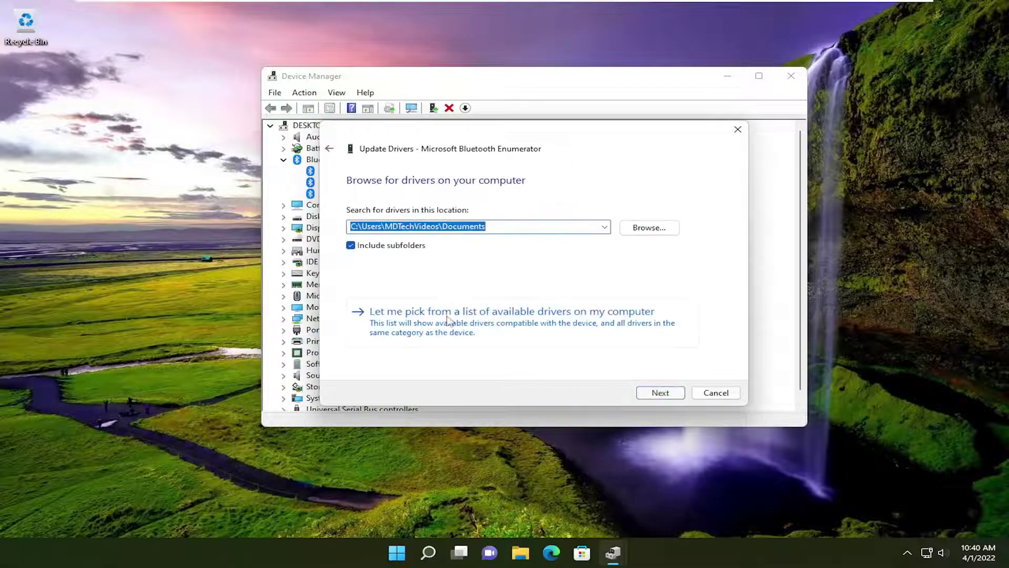
left_click(613, 330)
left_click(658, 392)
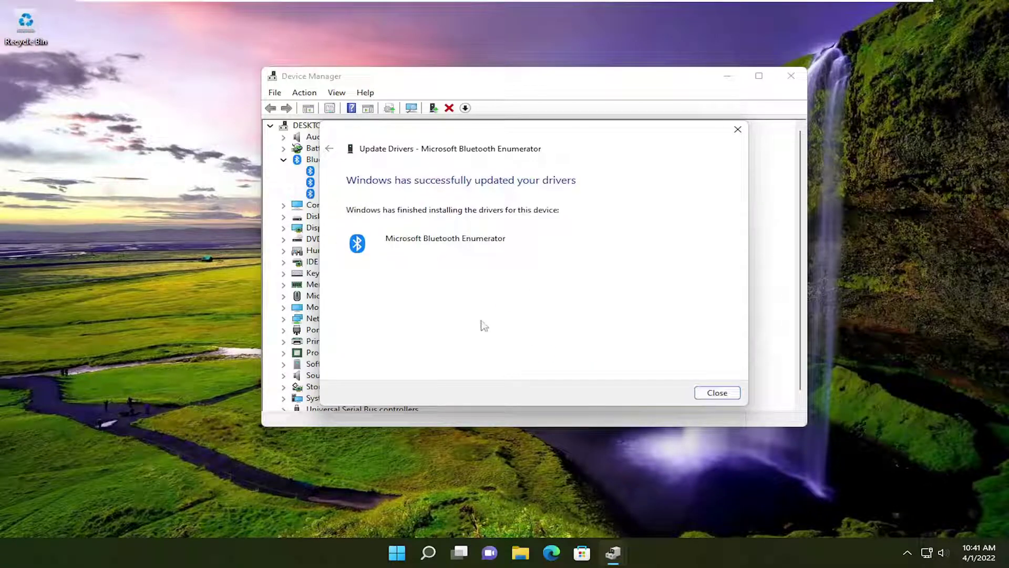
left_click(718, 394)
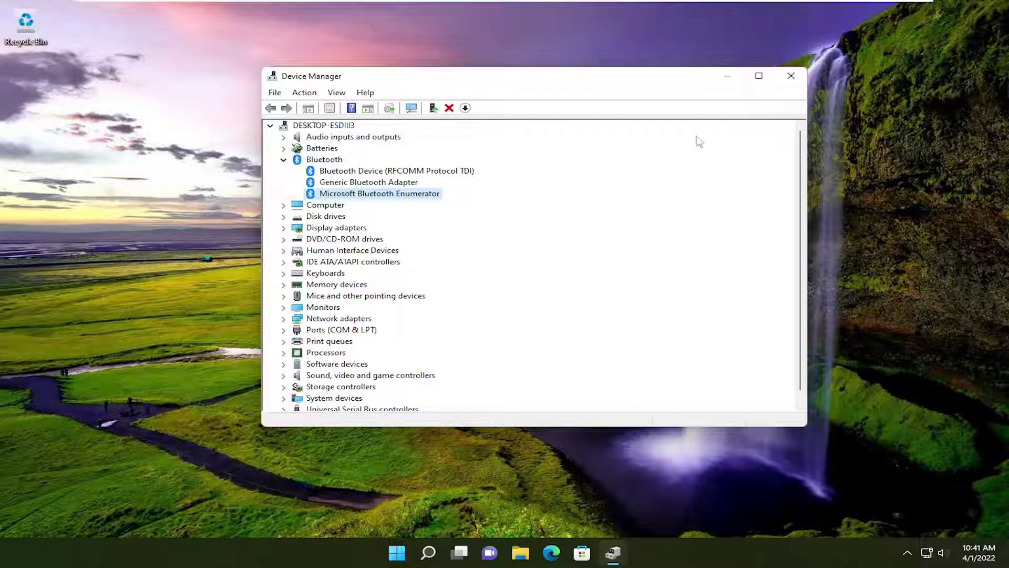
Close Device Manager and bring up the Start power-user menu's Shut down or sign out options.
left_click(789, 80)
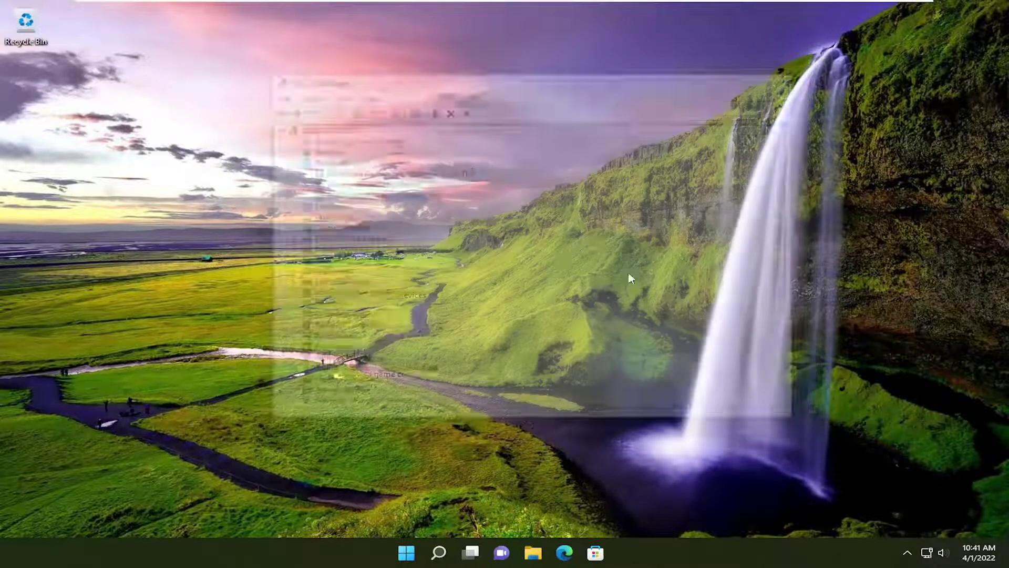
right_click(413, 556)
mouse_move(448, 500)
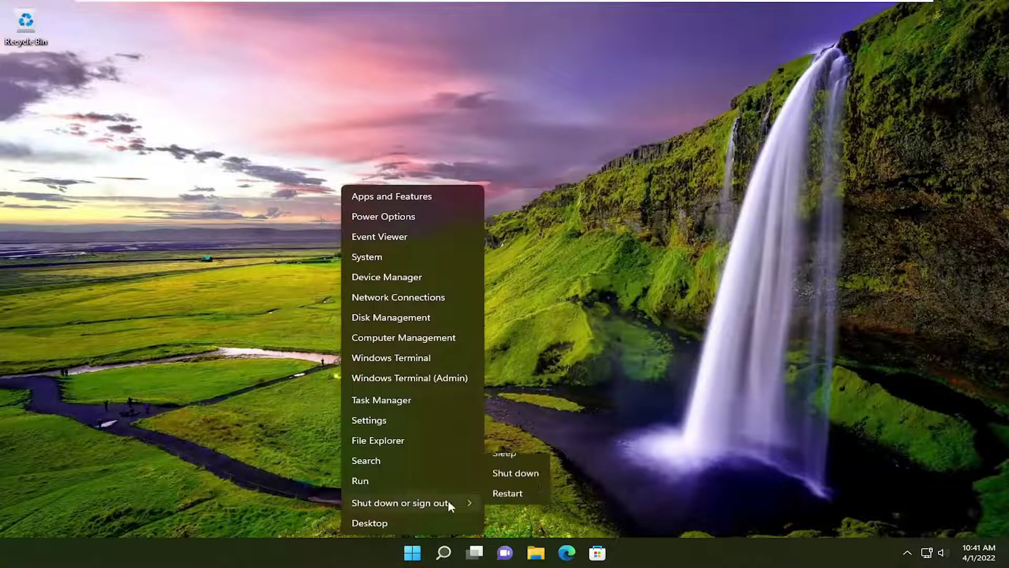